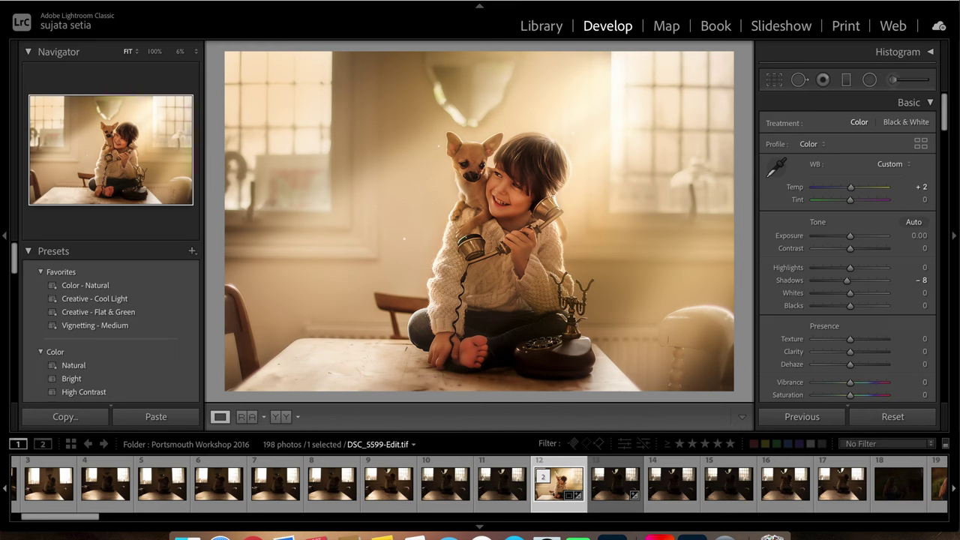
Step: Load the dark, underexposed original DSC_5599.NEF from the Develop filmstrip
click(610, 498)
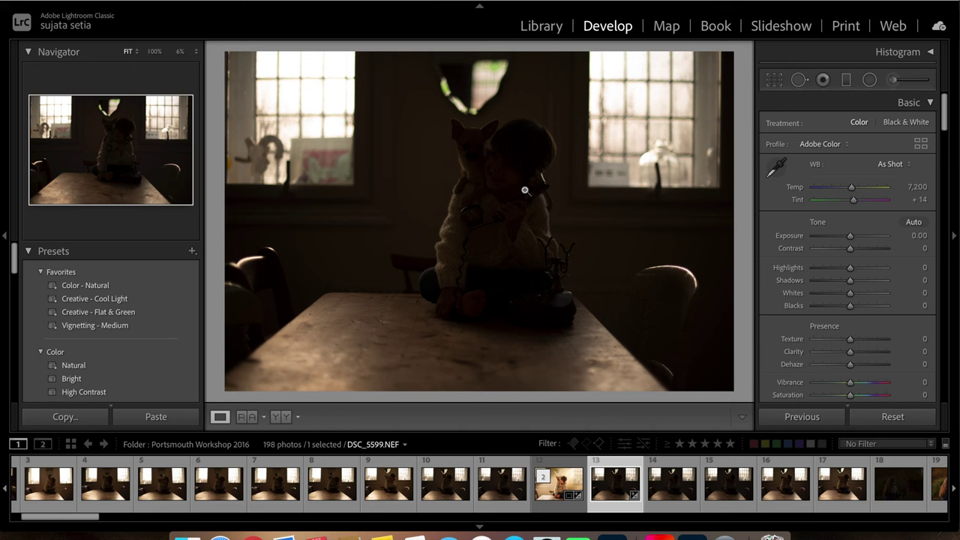
click(209, 489)
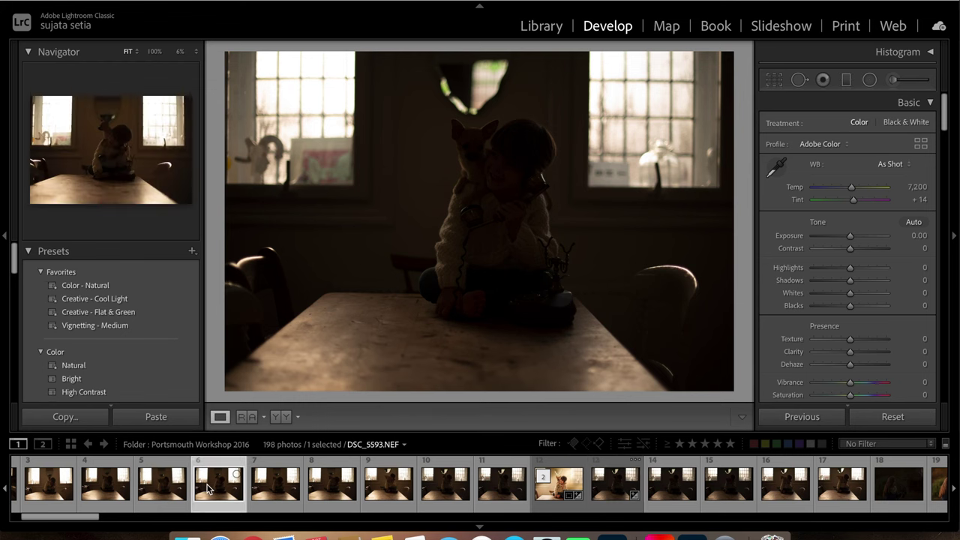
click(280, 493)
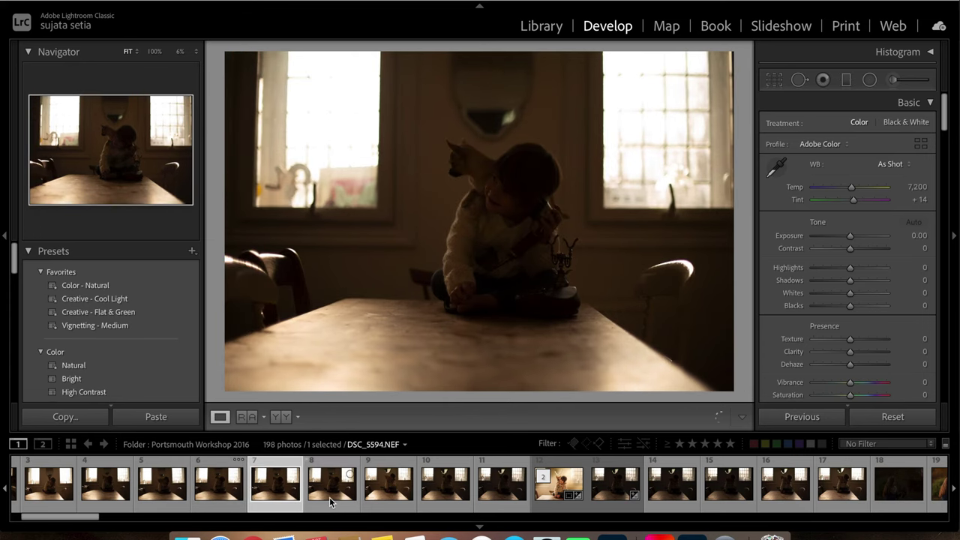
click(330, 498)
click(397, 496)
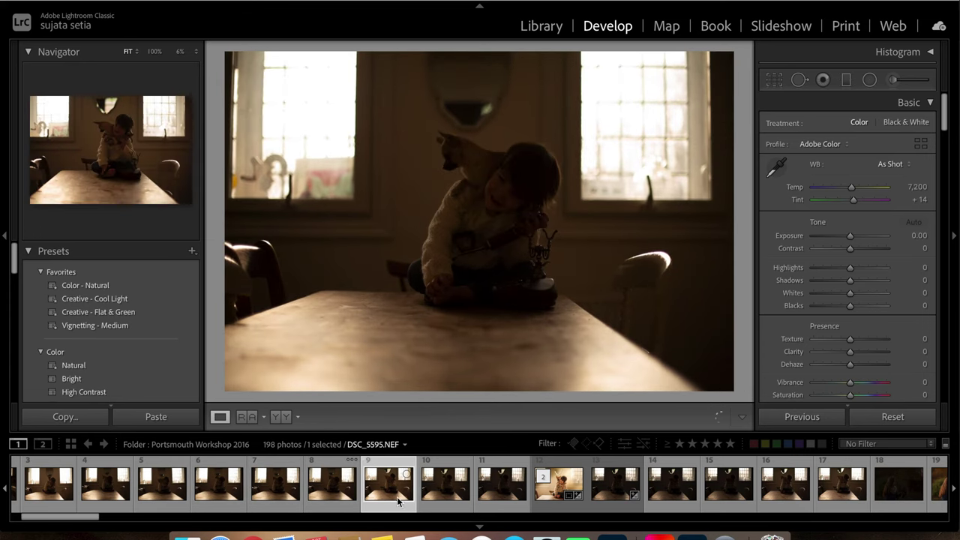
click(444, 491)
click(501, 495)
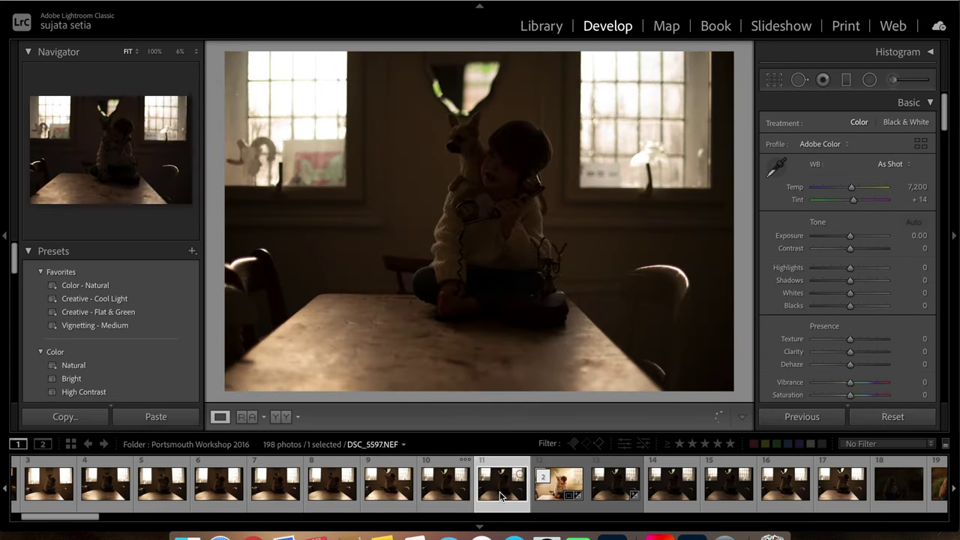
click(614, 495)
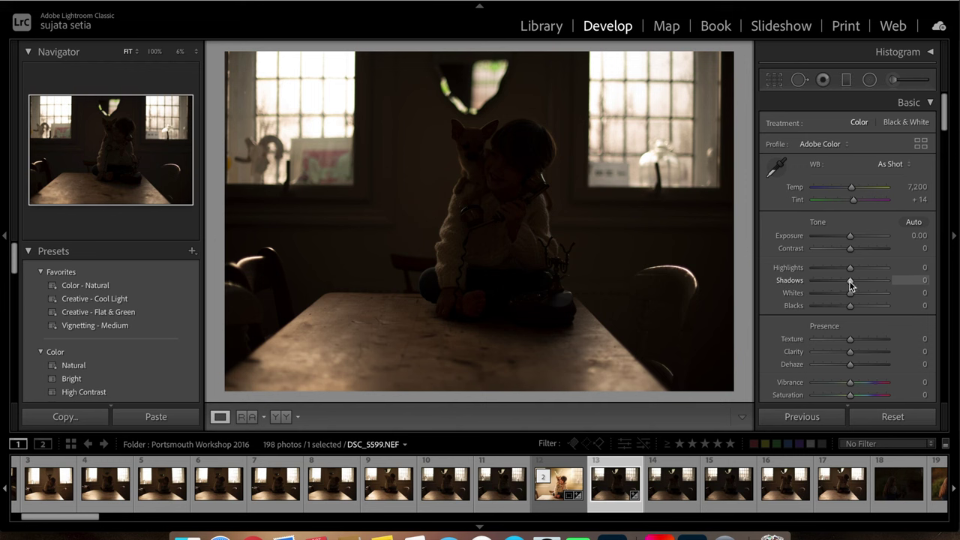
Step: Raise Shadows to +100, reset it to 0 for comparison, then return it to +100
drag(851, 280, 894, 280)
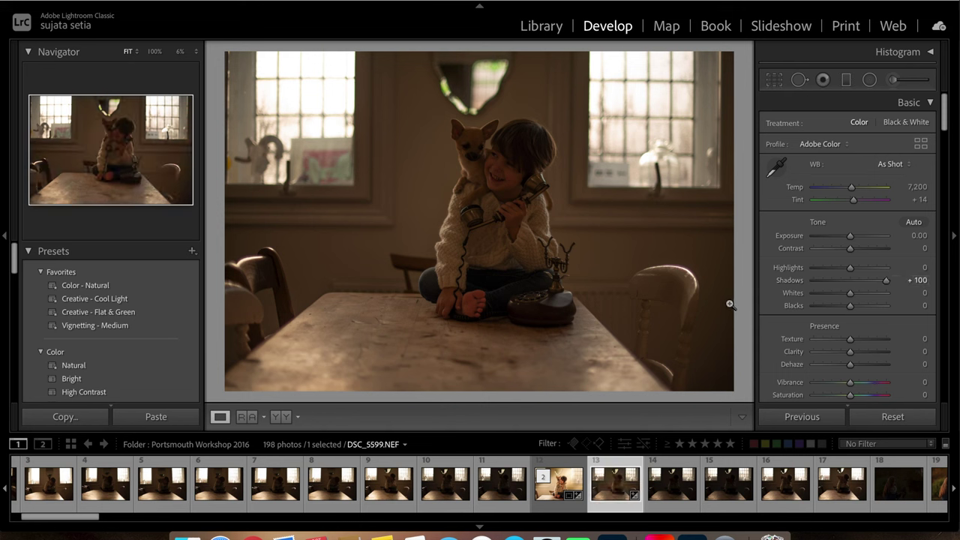
double_click(789, 283)
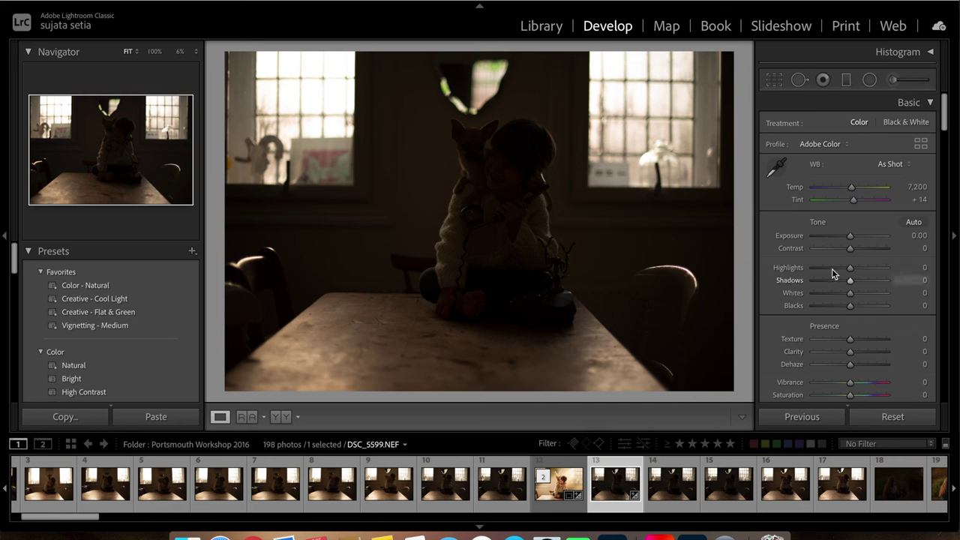
drag(851, 282, 892, 281)
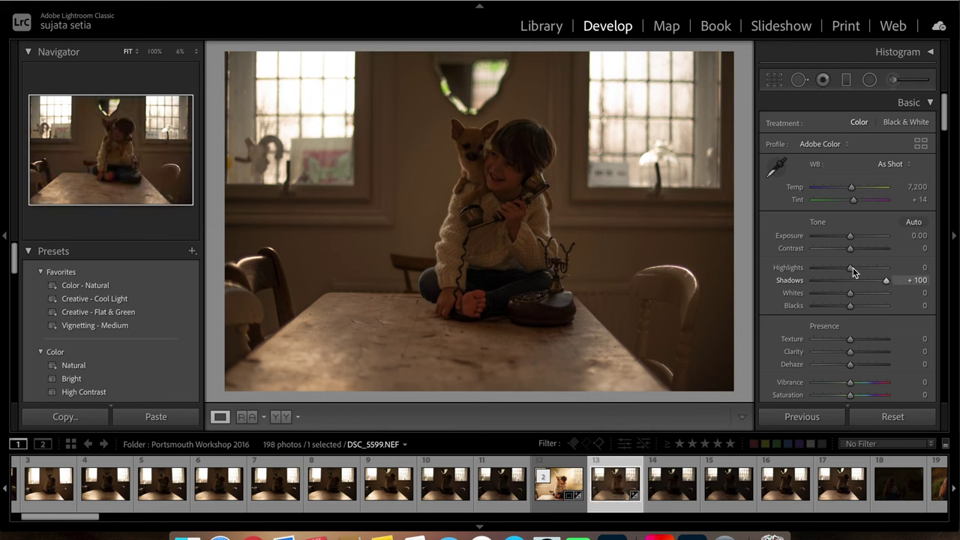
right_click(616, 495)
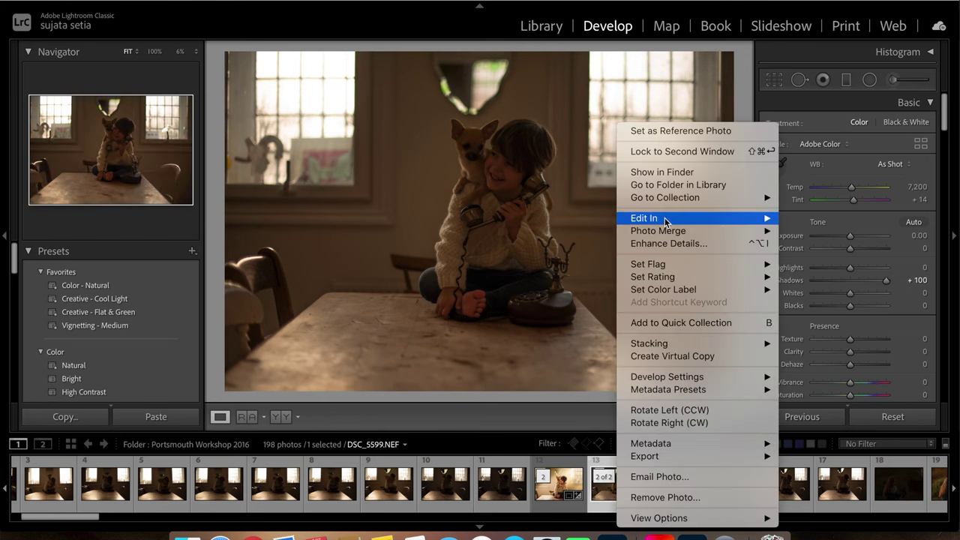
Step: Send DSC_5599.NEF to Adobe Photoshop 2021 through Edit In
mouse_move(665, 218)
click(585, 218)
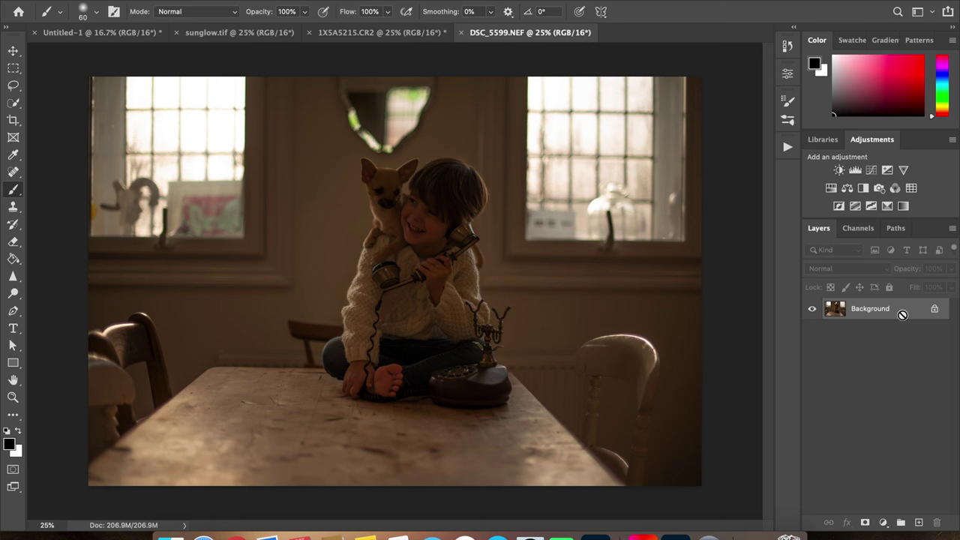
Step: Duplicate the Background layer as Layer 1 with Cmd+J
key(ctrl+j)
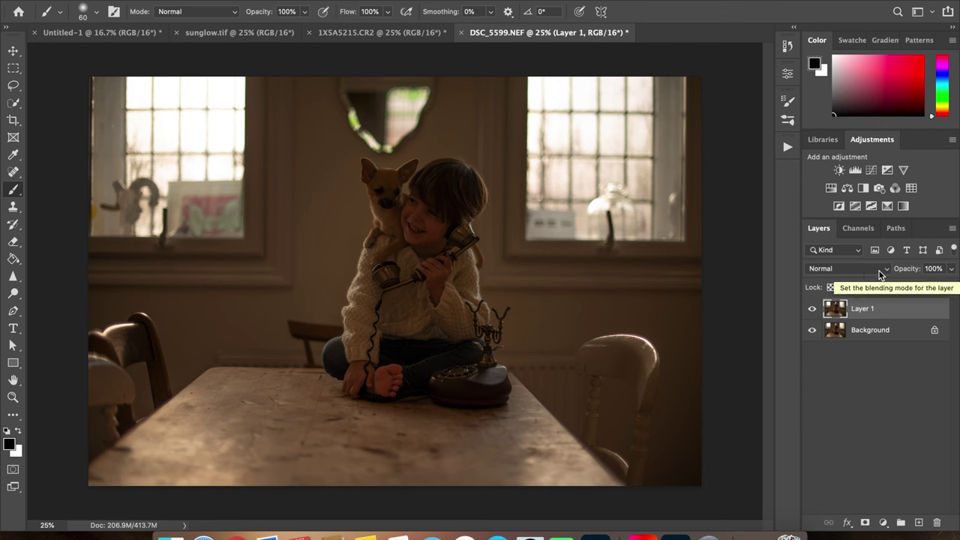
Step: Set Layer 1 to Screen blending, compare it hidden and shown, then duplicate it
click(881, 272)
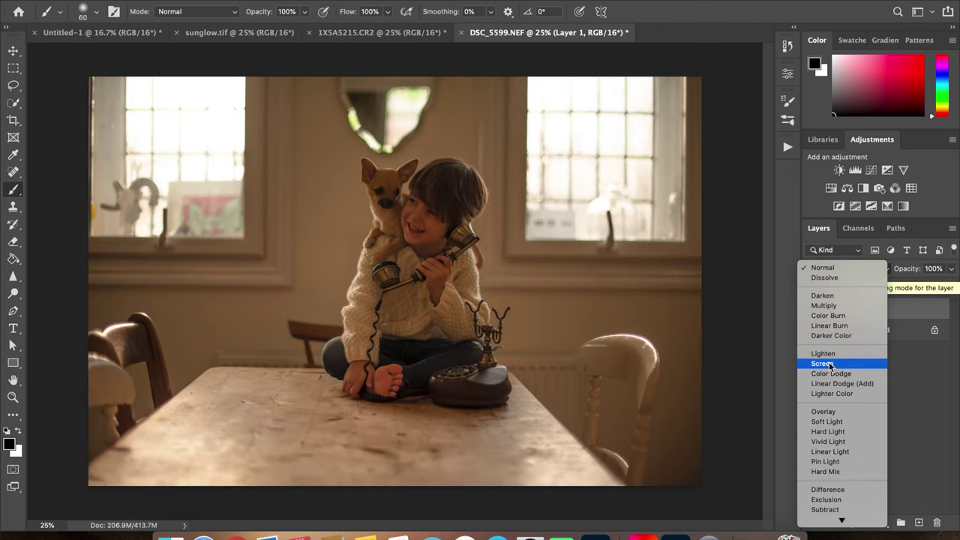
click(823, 363)
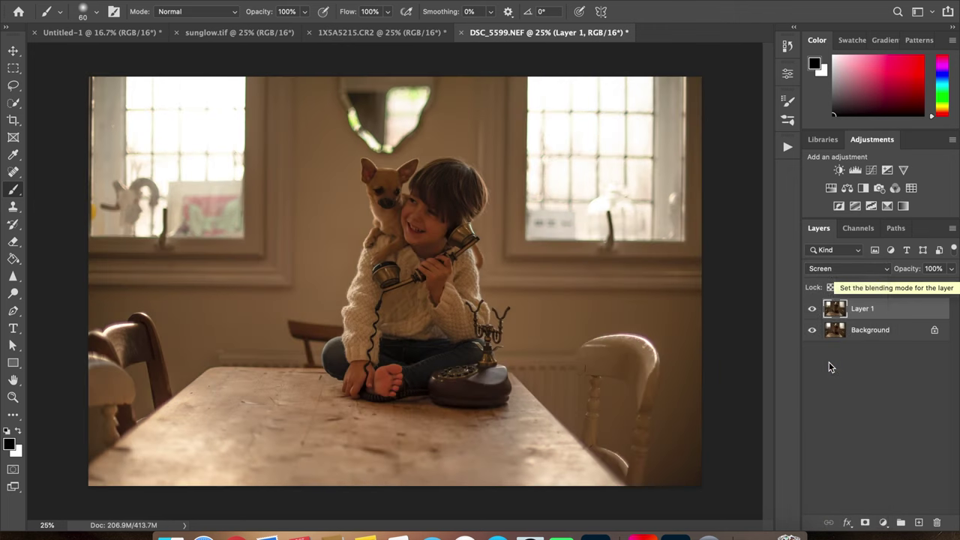
click(814, 310)
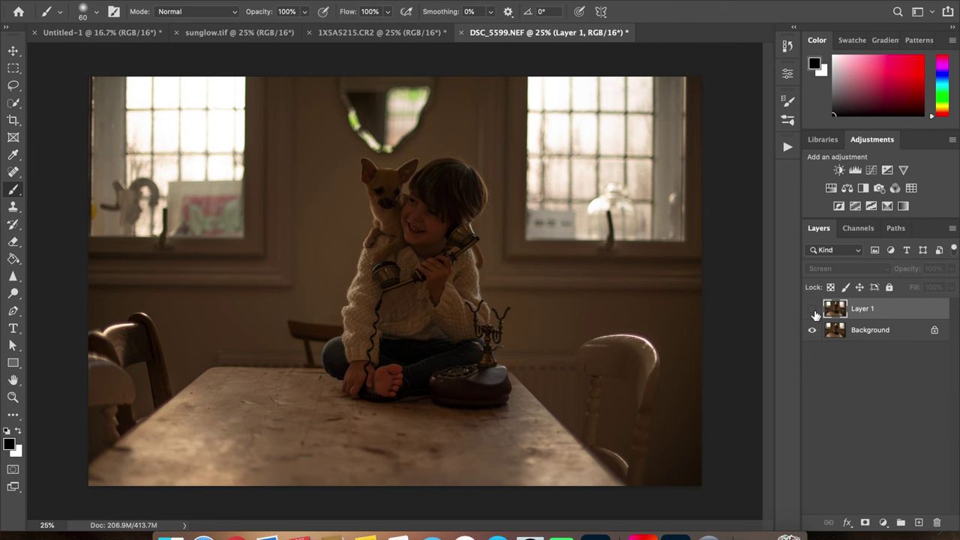
click(815, 312)
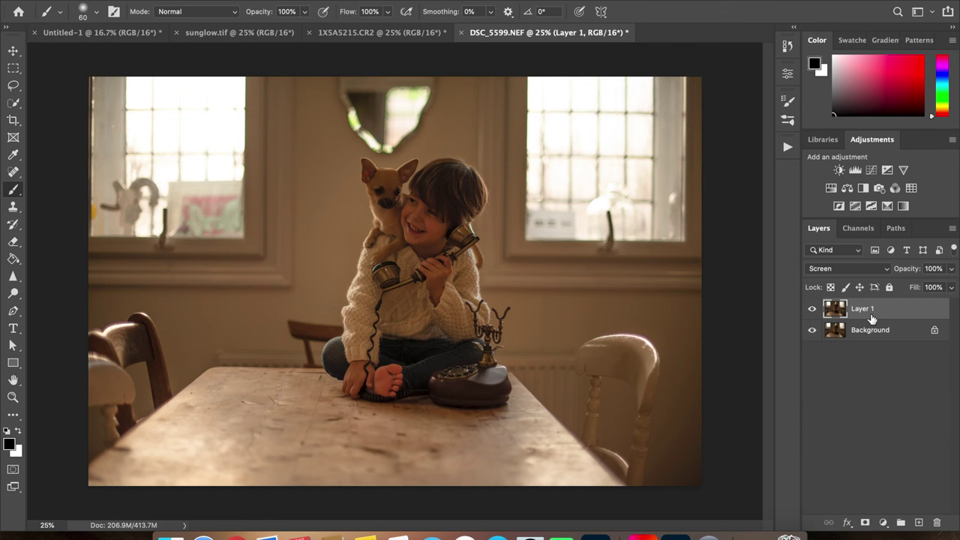
key(ctrl+j)
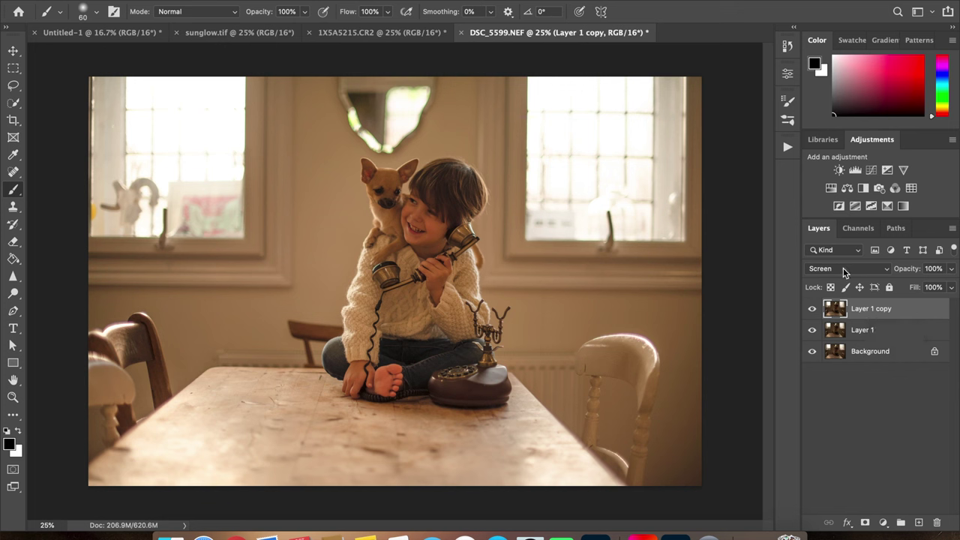
Step: Add a black hide-all layer mask to Layer 1 copy
alt+click(866, 522)
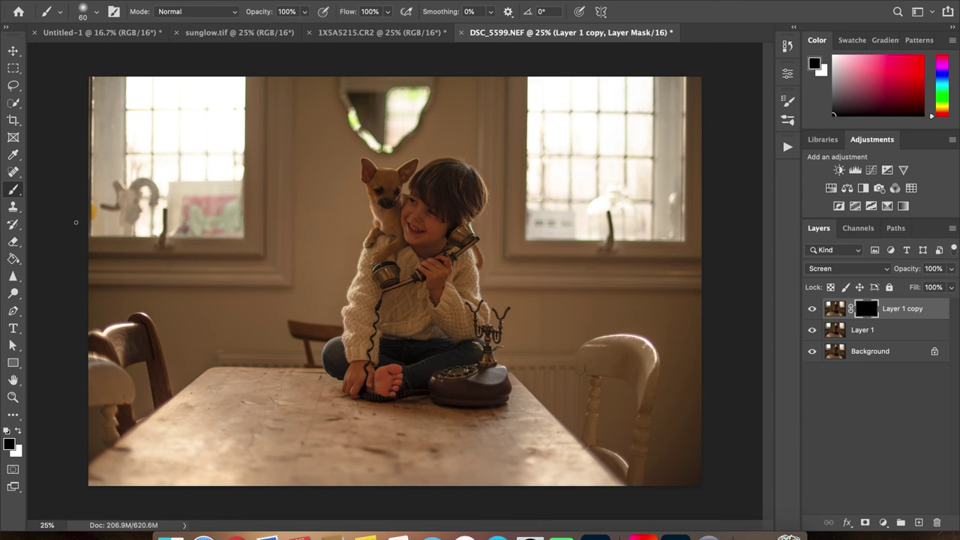
Step: Paint white on Layer 1 copy's mask with an enlarged brush over the boy and dog
click(18, 431)
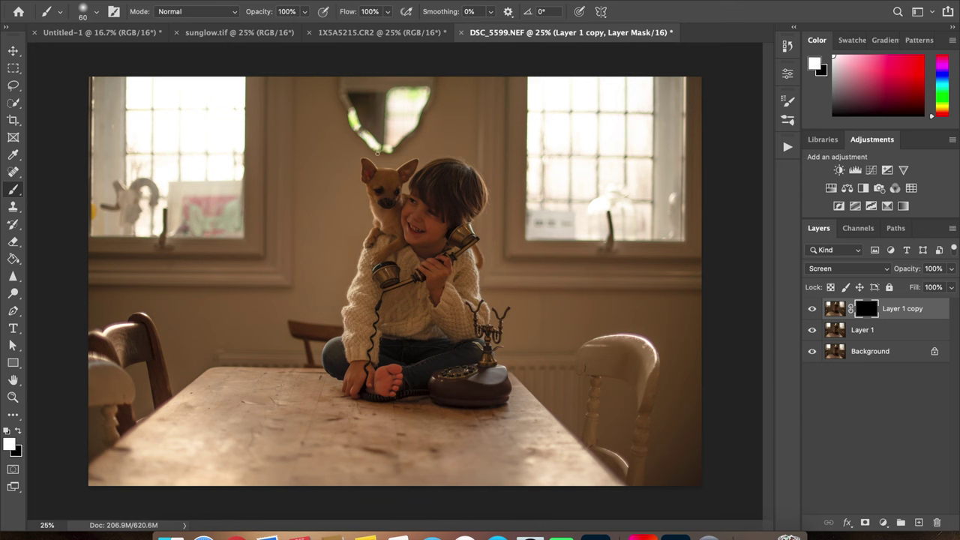
key(bracketright)
key(bracketright)
key(bracketright)
key(bracketright)
key(bracketright)
key(bracketright)
key(bracketright)
key(bracketright)
key(bracketright)
key(bracketright)
key(bracketright)
key(bracketright)
key(bracketright)
key(bracketright)
key(bracketright)
click(434, 210)
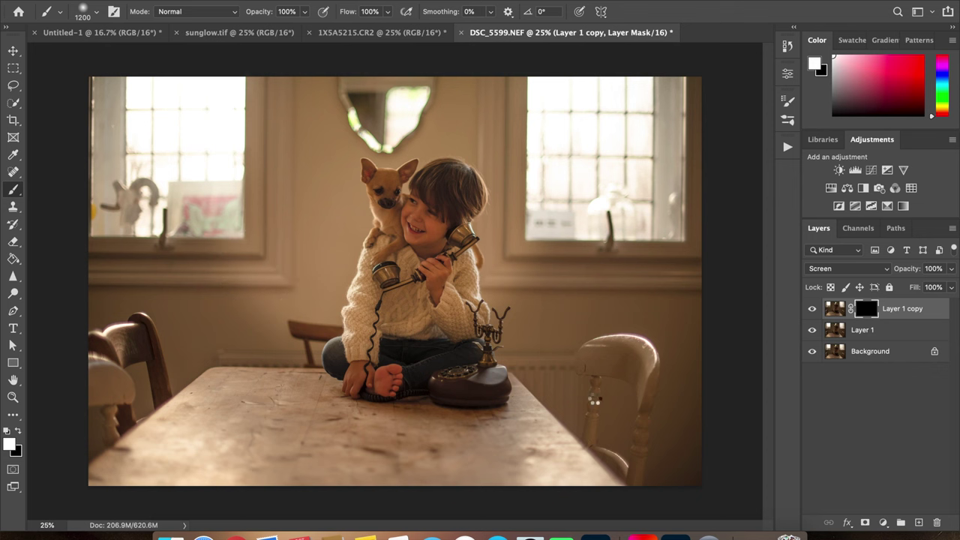
drag(743, 325, 507, 306)
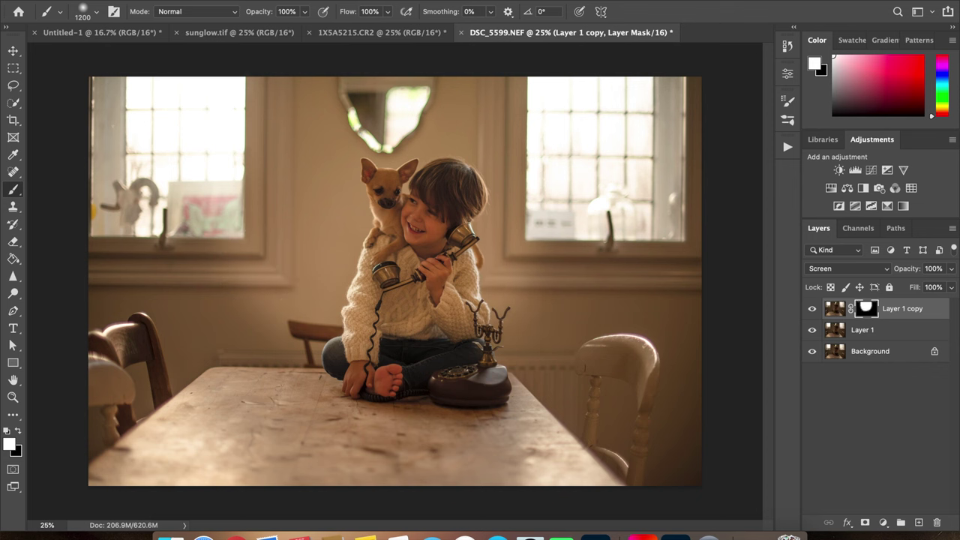